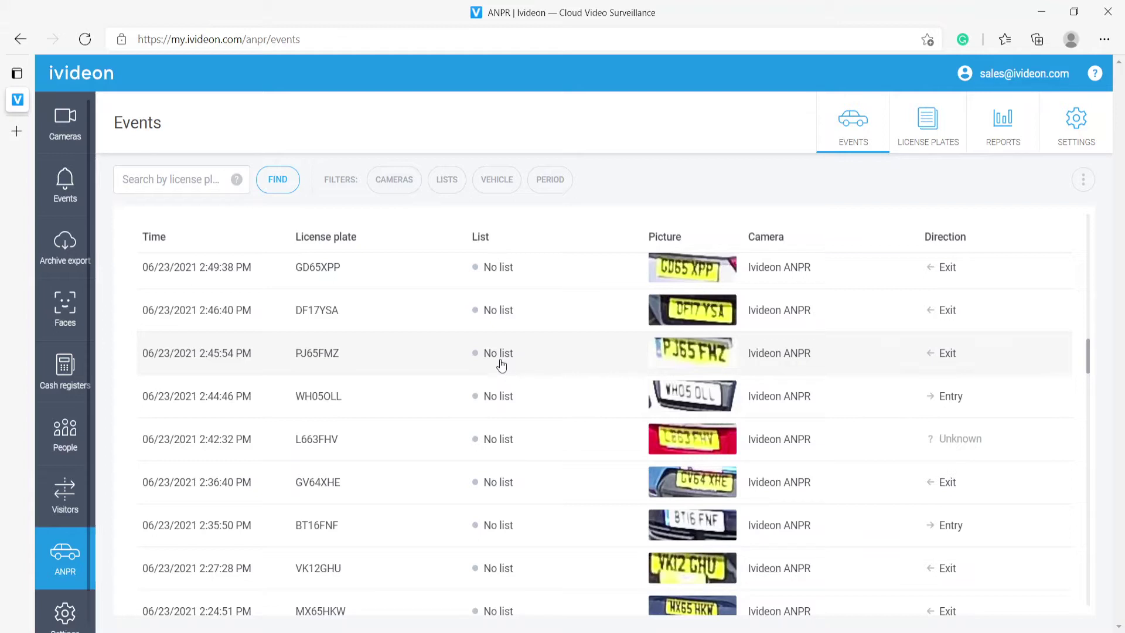
pyautogui.click(501, 365)
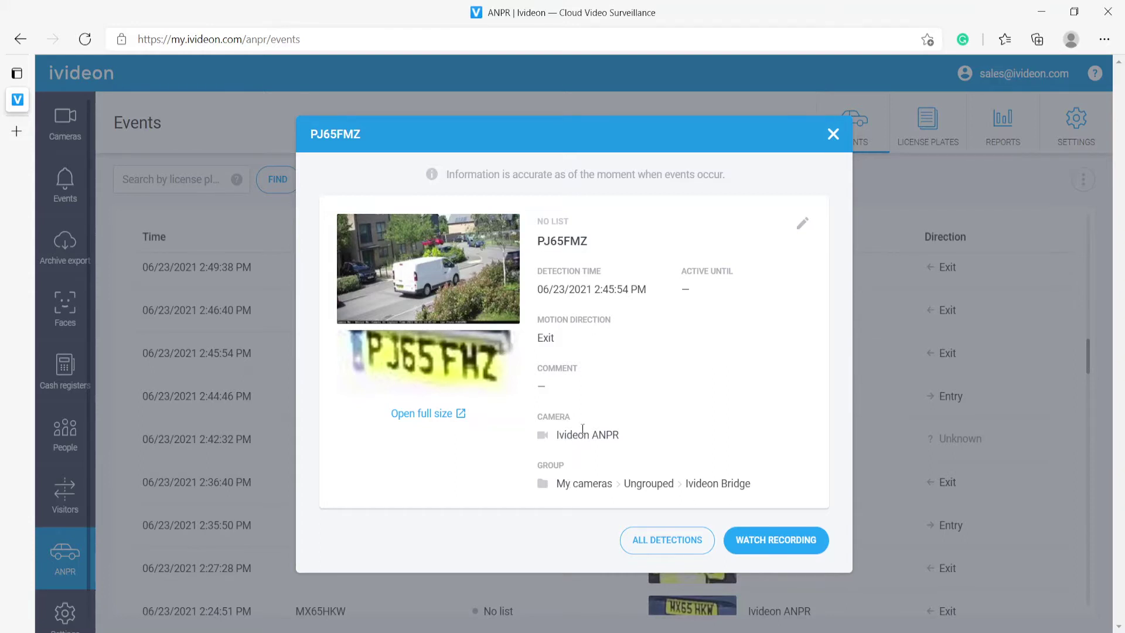
pyautogui.click(430, 416)
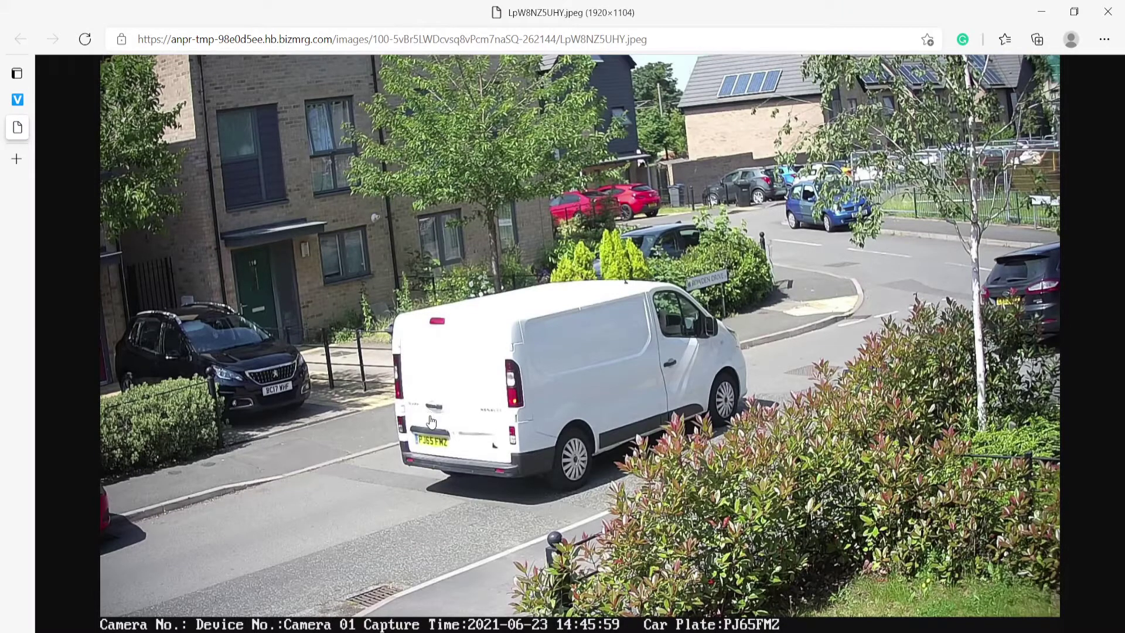
pyautogui.hotkey('ctrl', 'w')
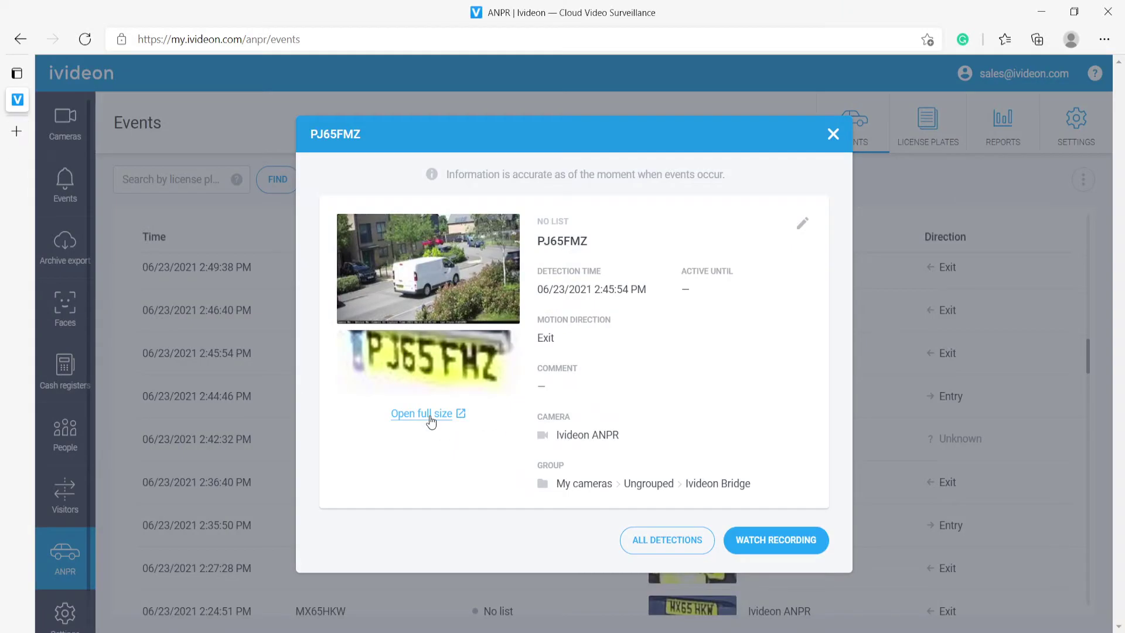
pyautogui.click(804, 539)
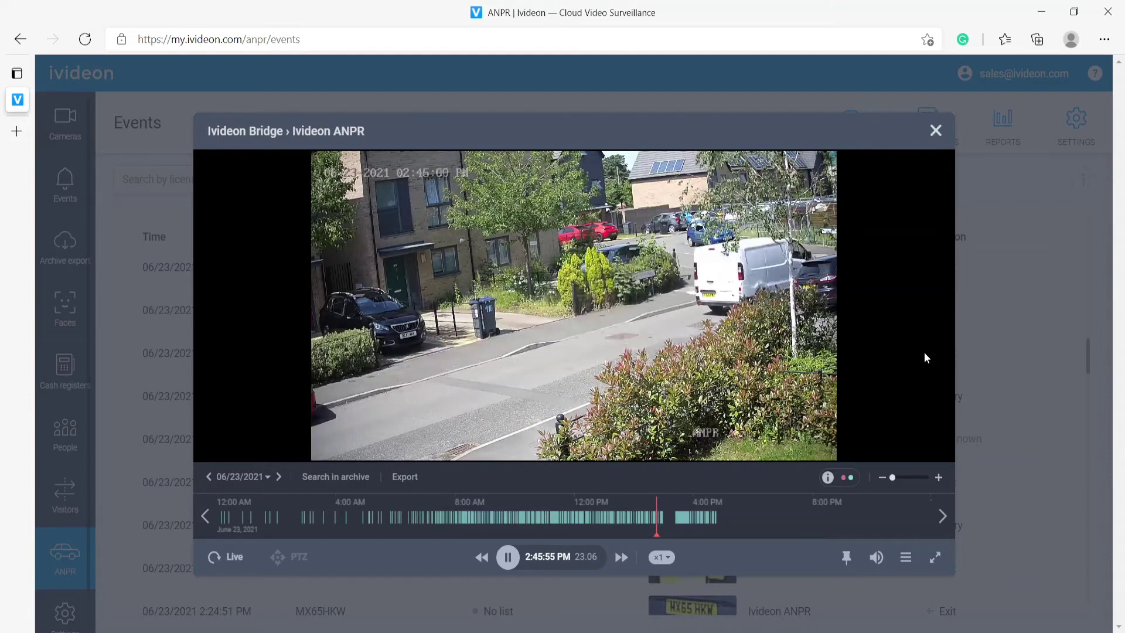
pyautogui.click(937, 129)
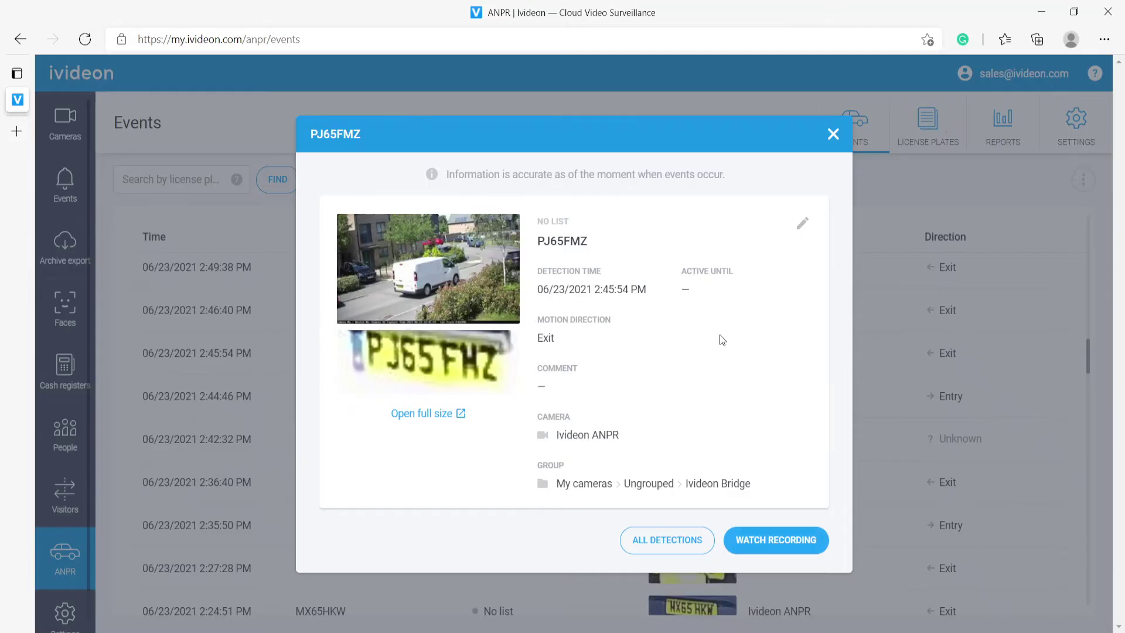
pyautogui.click(650, 532)
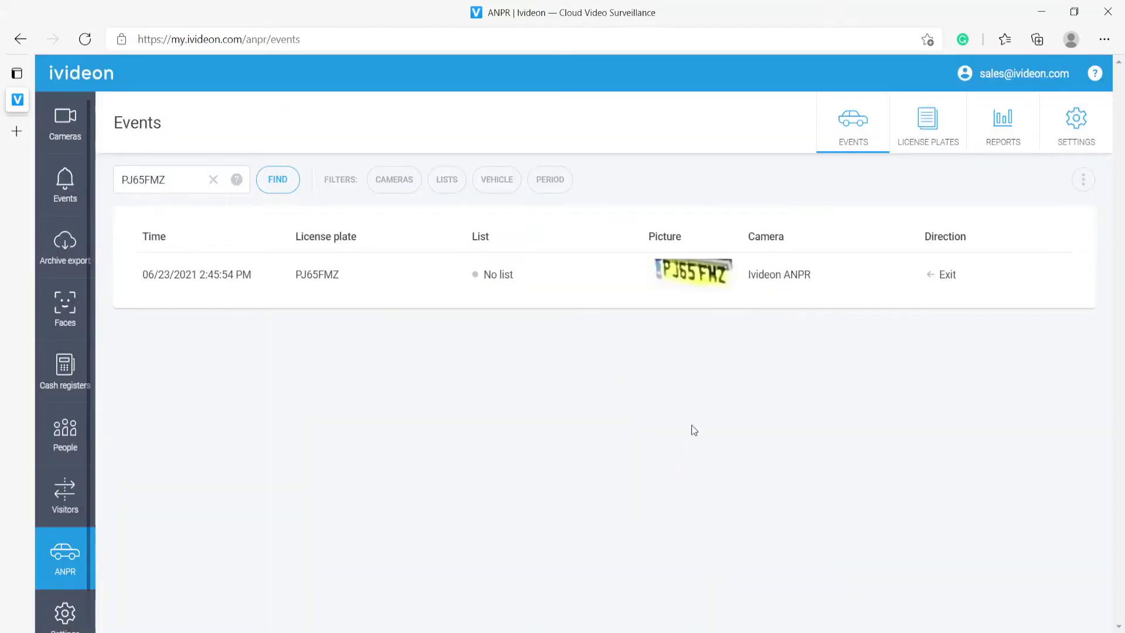
pyautogui.click(215, 181)
pyautogui.scroll(-8, 503, 485)
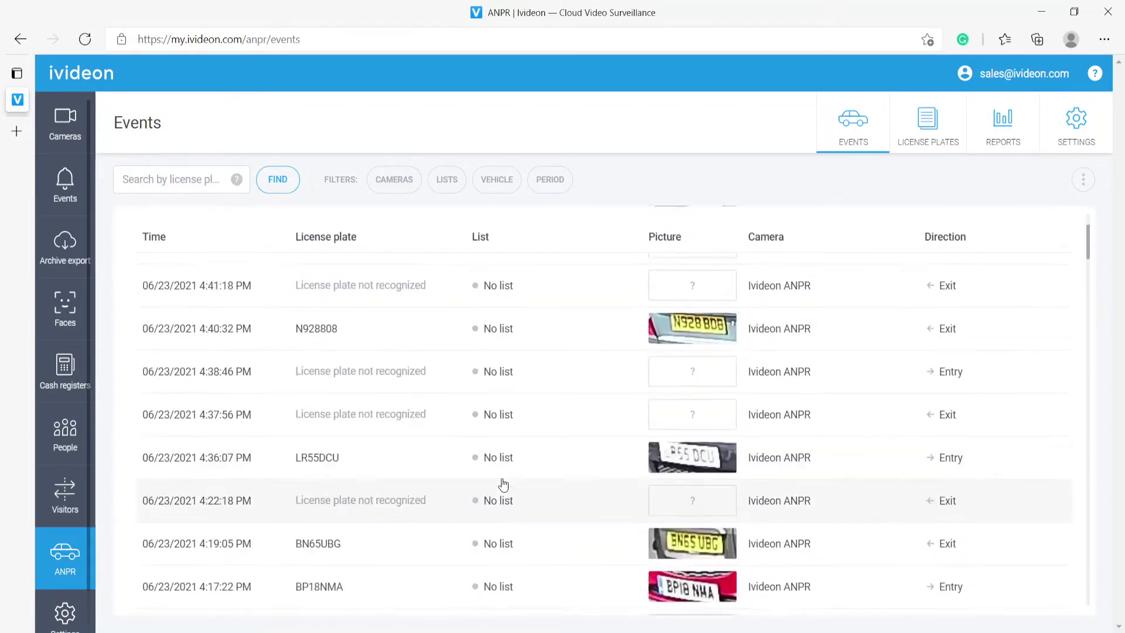
pyautogui.scroll(-1, 501, 482)
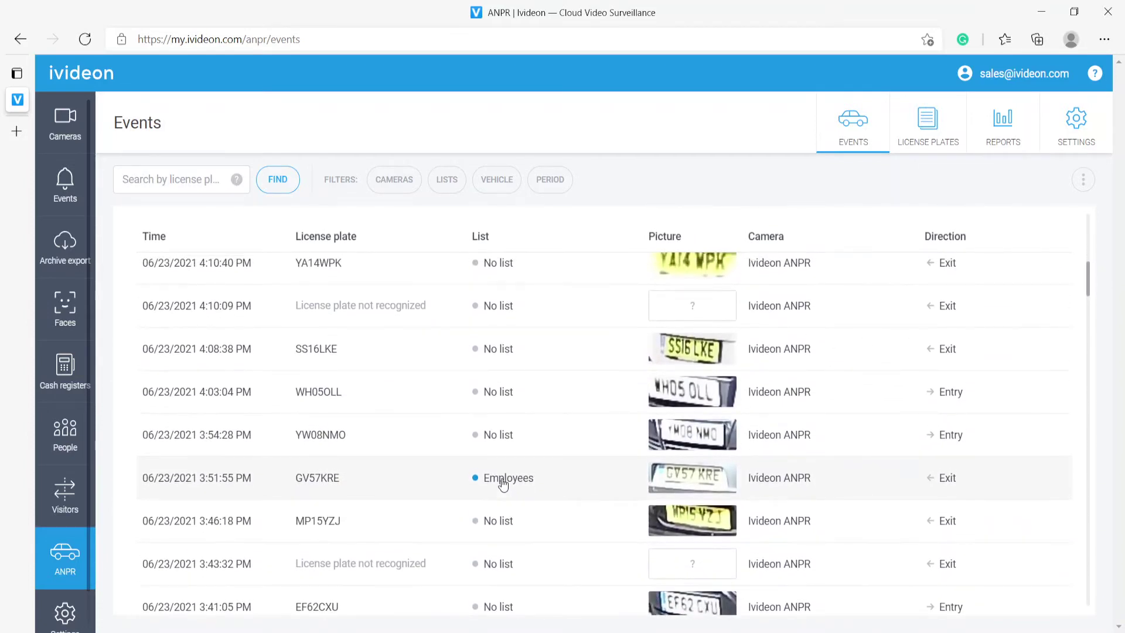
pyautogui.click(397, 181)
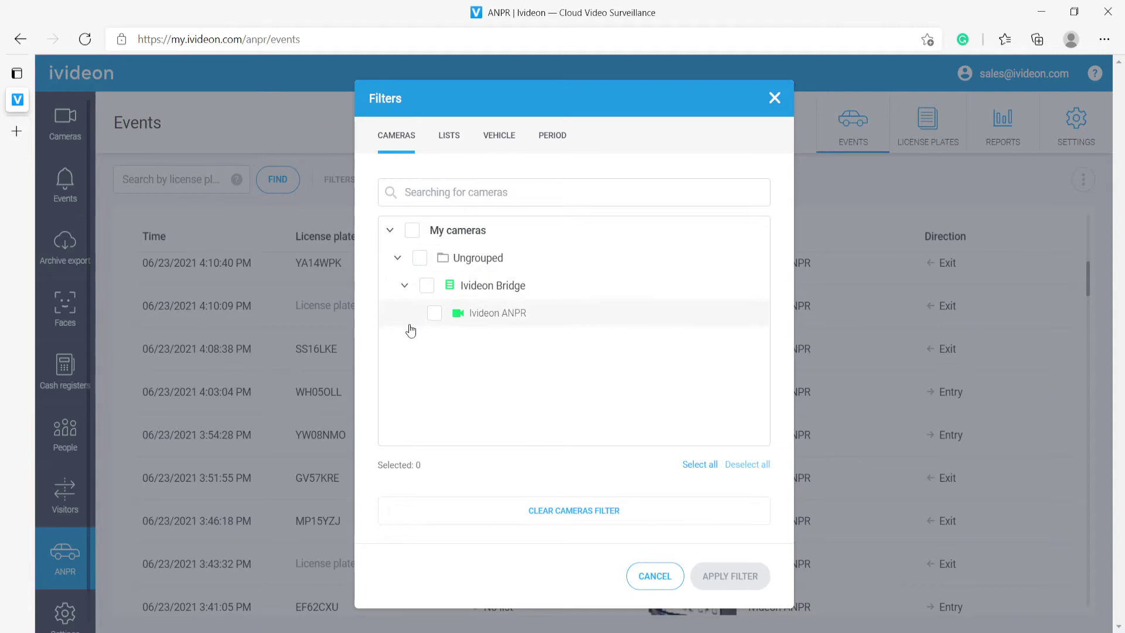
# Filter events to the Ivideon ANPR camera with License plates set to Not recognized
pyautogui.click(432, 317)
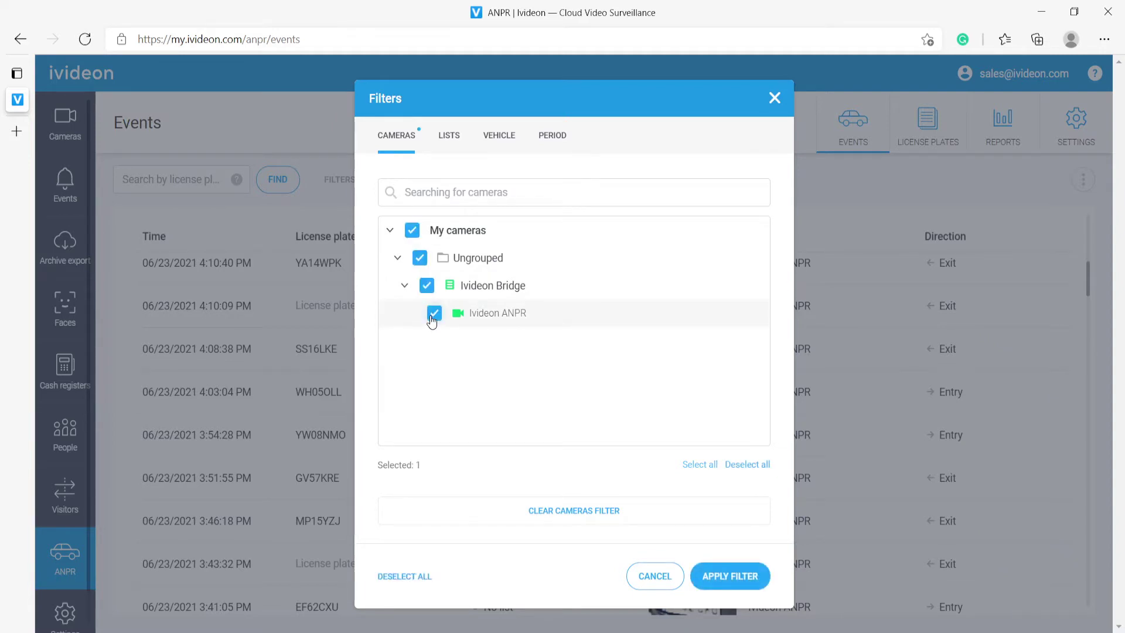
pyautogui.click(449, 138)
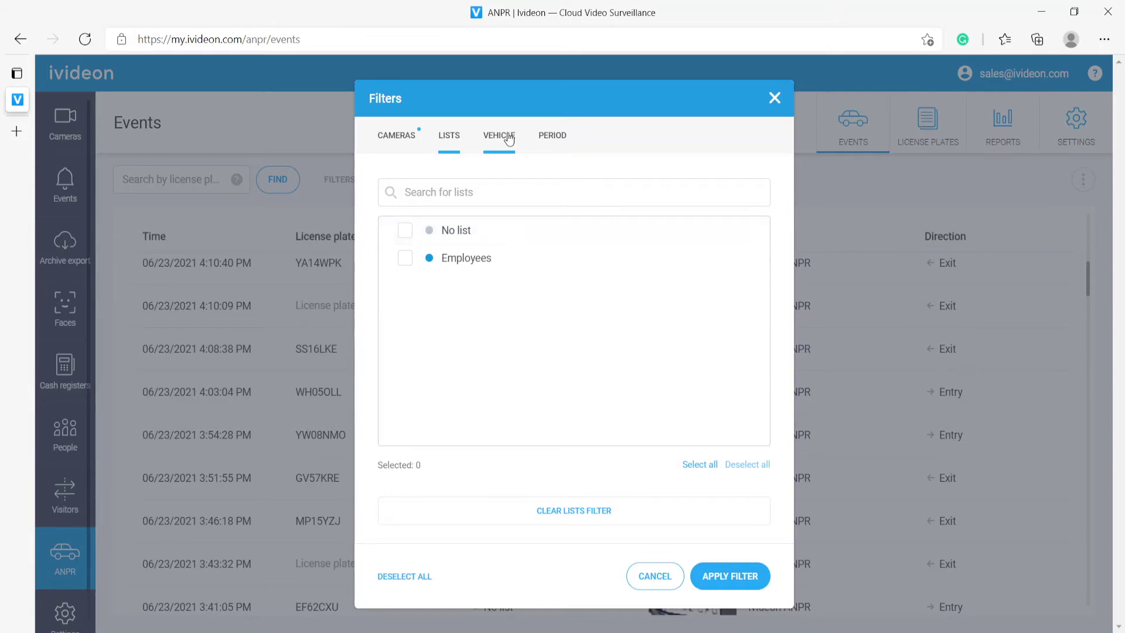
pyautogui.click(508, 137)
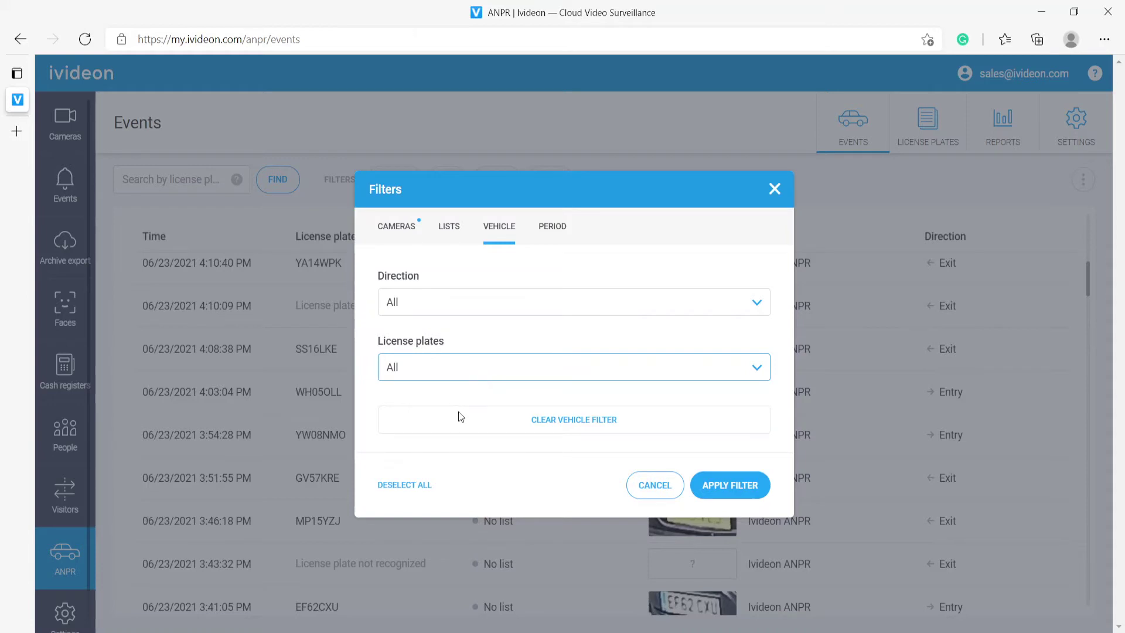
pyautogui.press('Down')
pyautogui.click(715, 482)
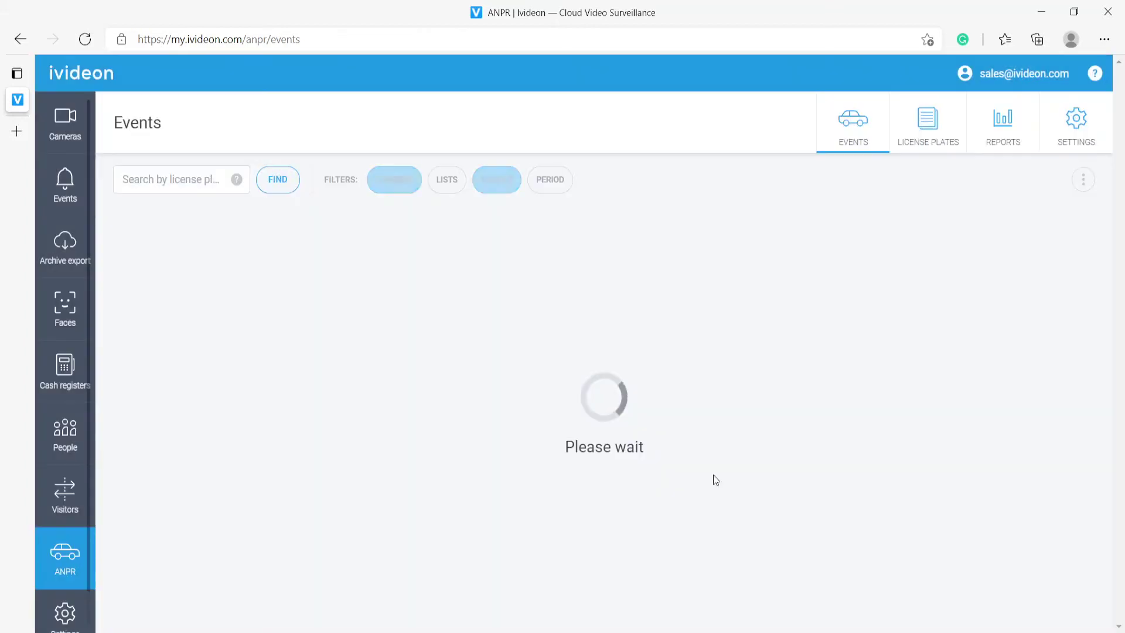
pyautogui.click(572, 275)
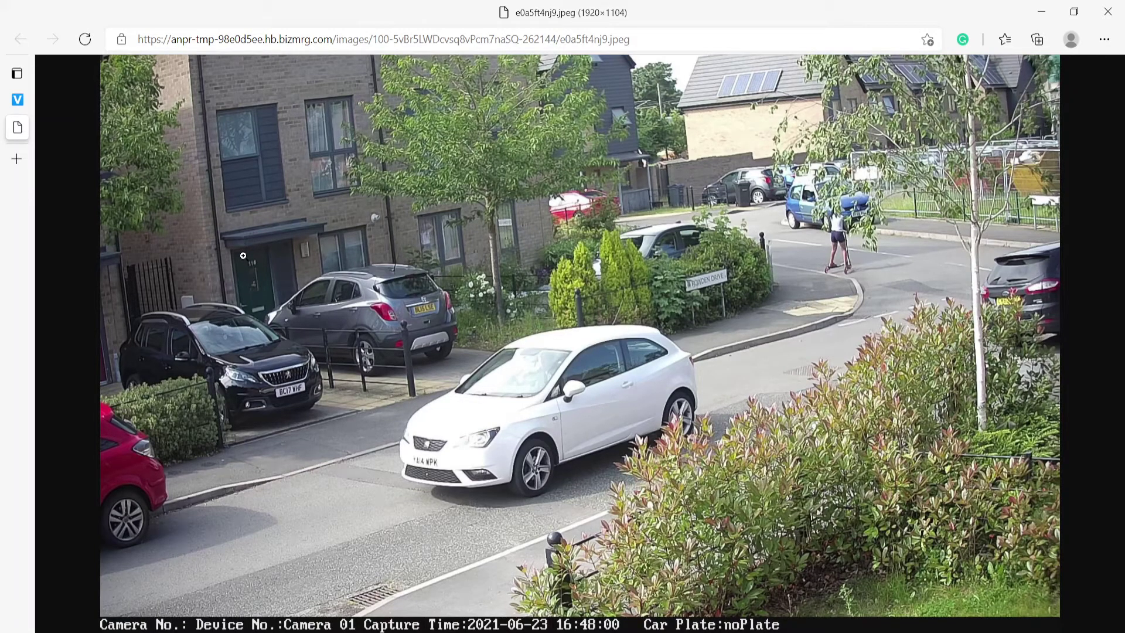
pyautogui.hotkey('ctrl', 'w')
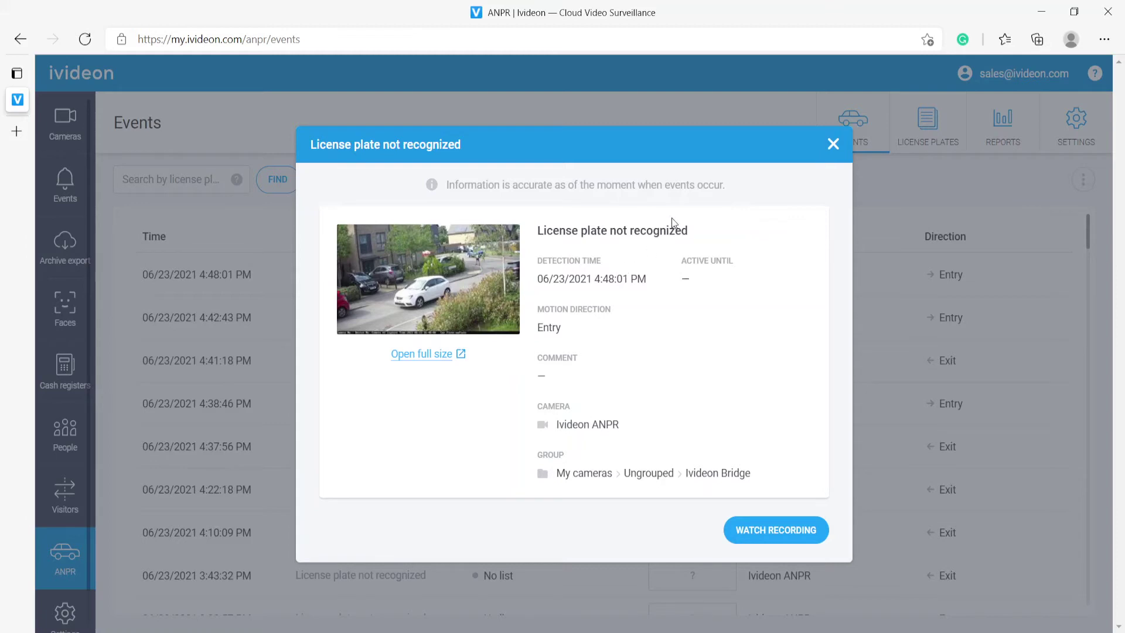
pyautogui.click(833, 144)
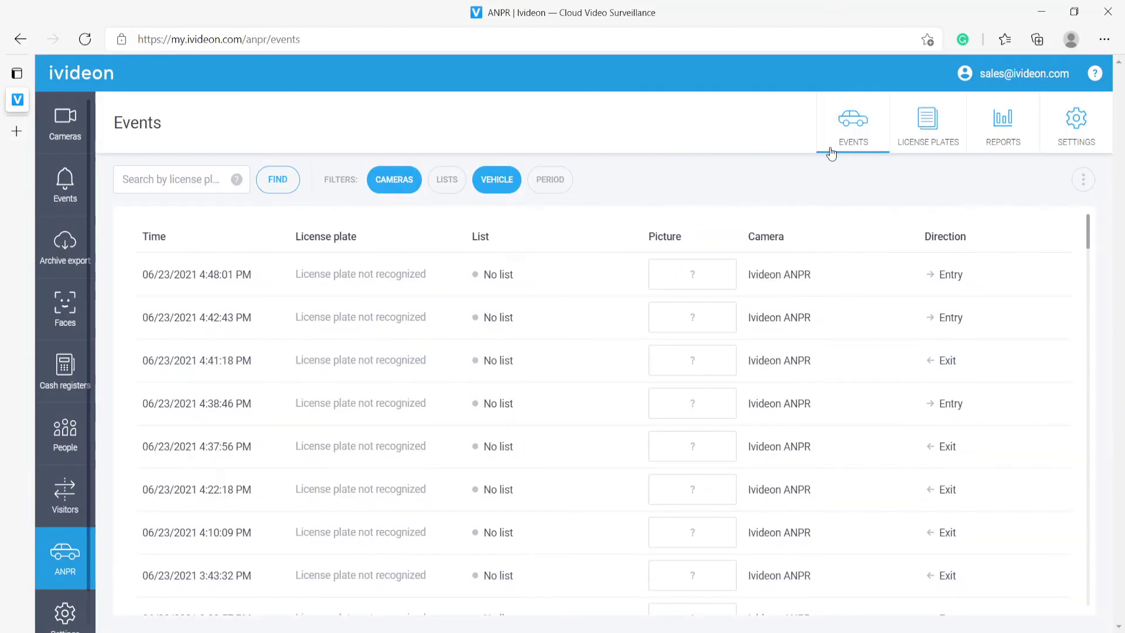
pyautogui.click(910, 143)
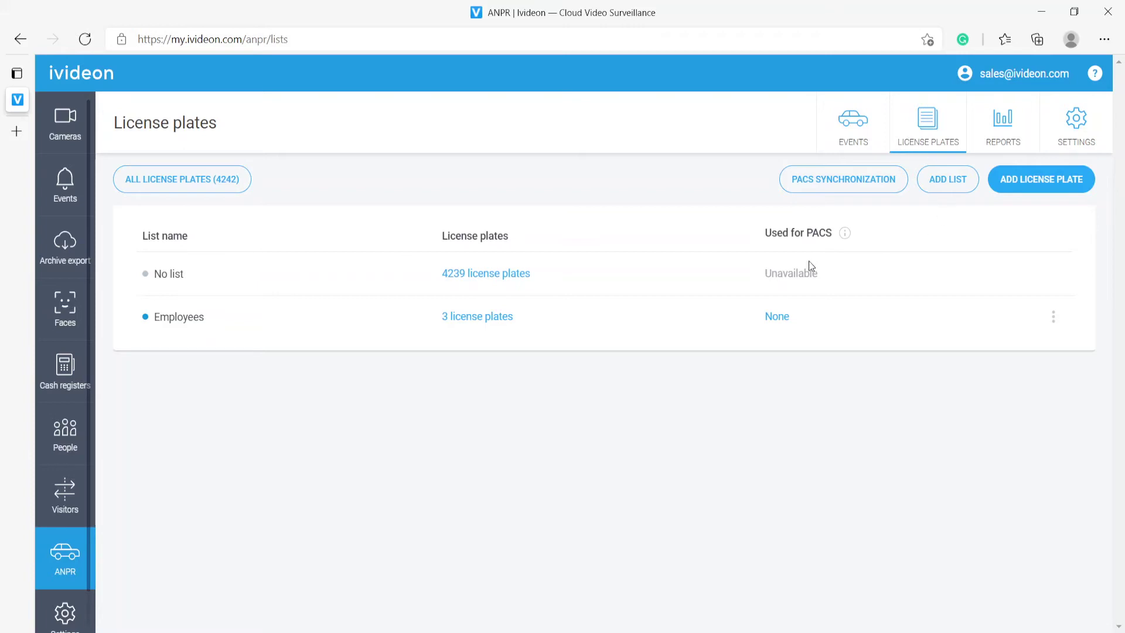
pyautogui.click(851, 152)
pyautogui.click(496, 275)
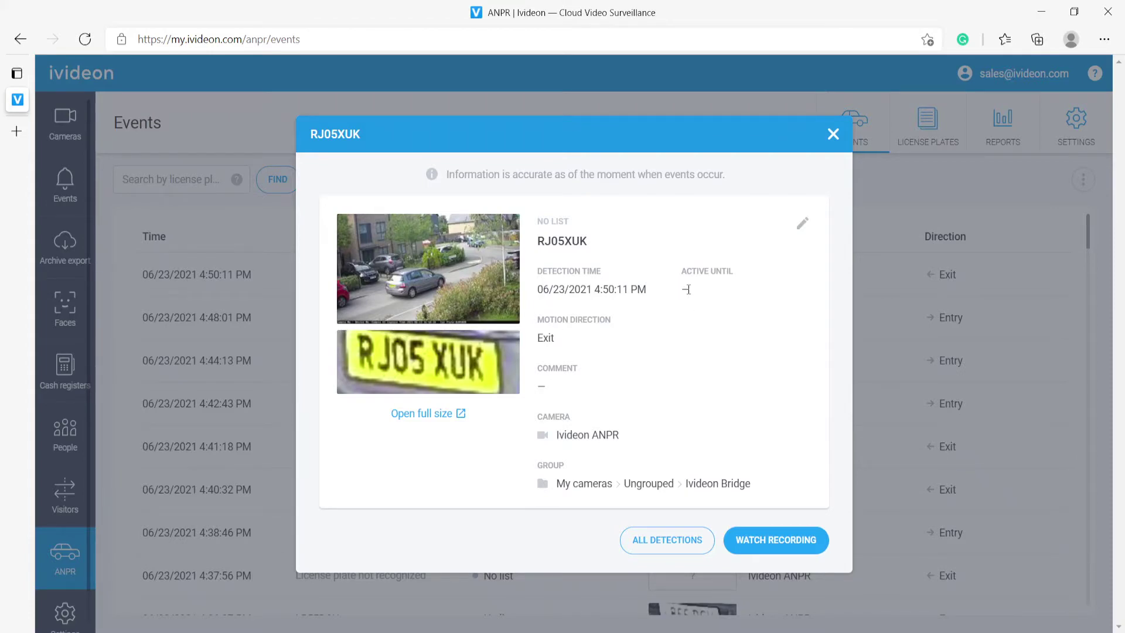
pyautogui.click(833, 134)
pyautogui.click(938, 120)
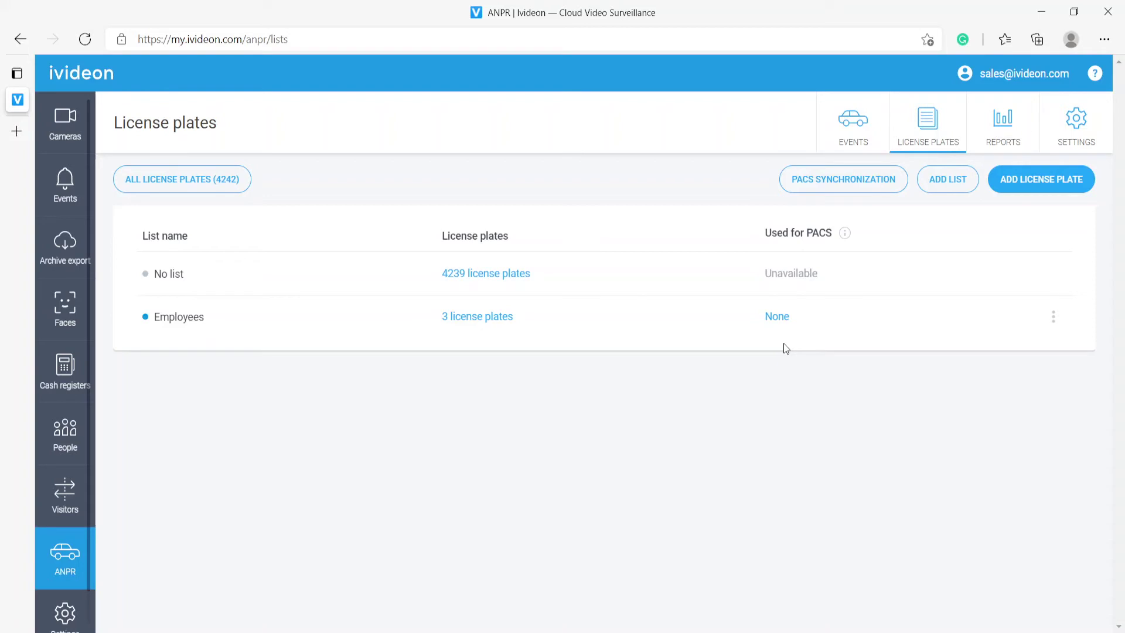
# Begin a new license plate in the Employees list with Unlimited validity switched off
pyautogui.click(1031, 198)
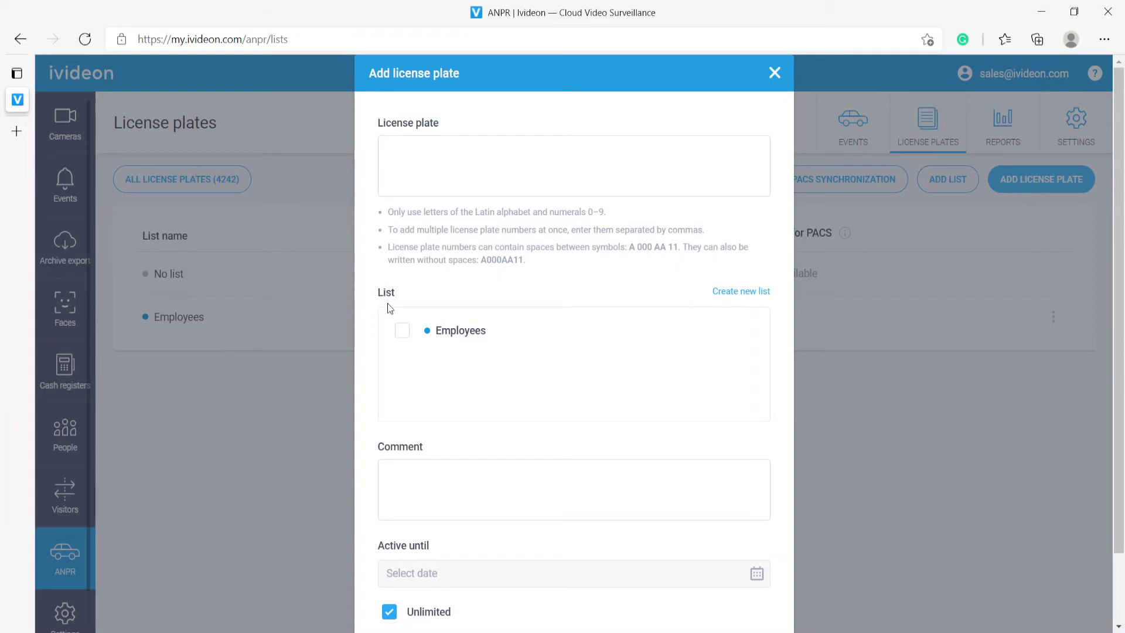
pyautogui.click(402, 331)
pyautogui.scroll(-2, 461, 358)
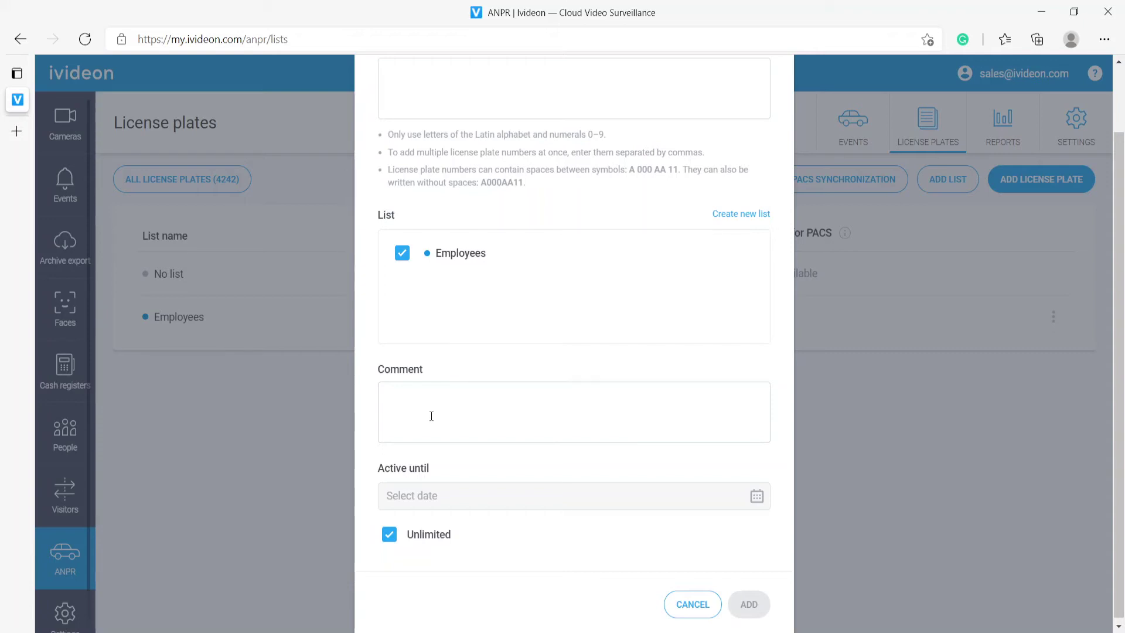
pyautogui.click(390, 534)
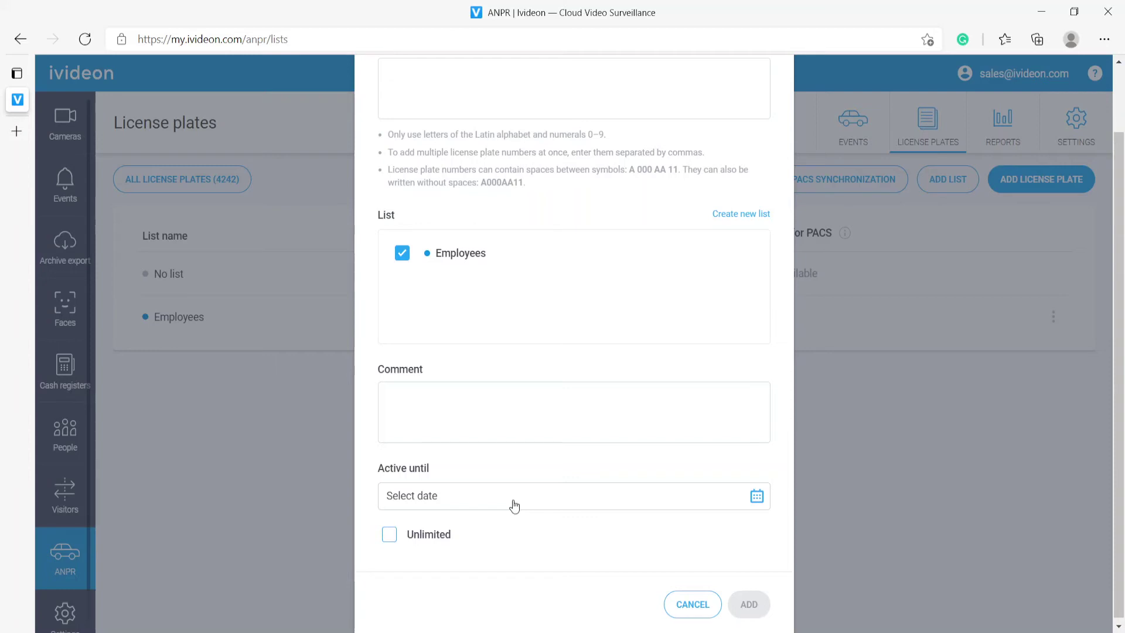
# Set the plate's active-until date to 06/30/2021, then close the Add license plate form unsaved
pyautogui.click(417, 503)
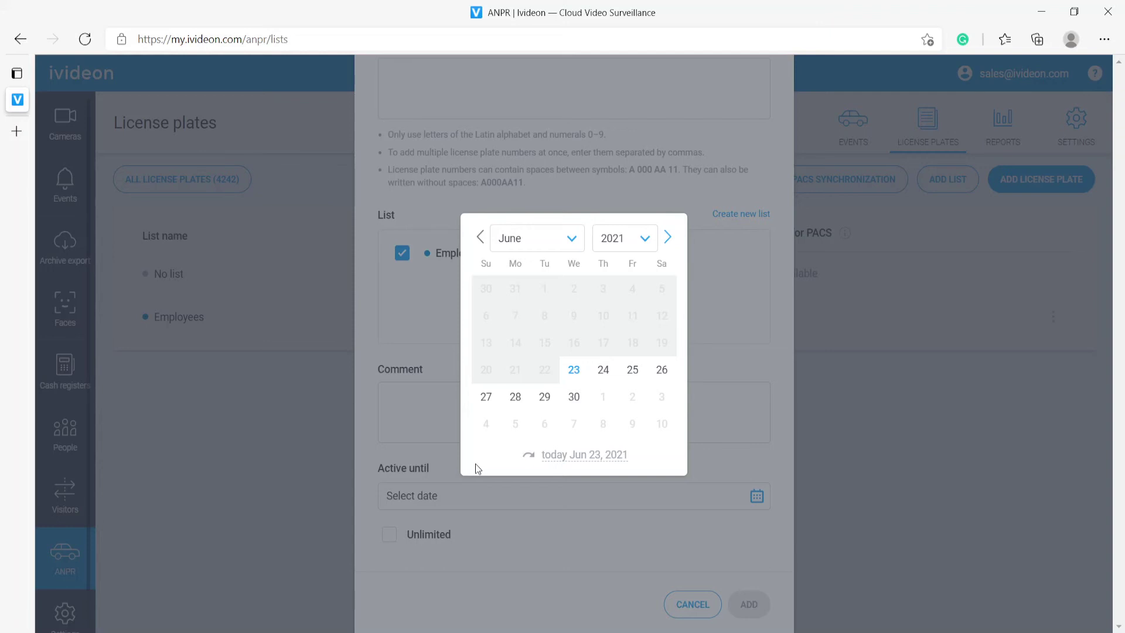
pyautogui.click(574, 399)
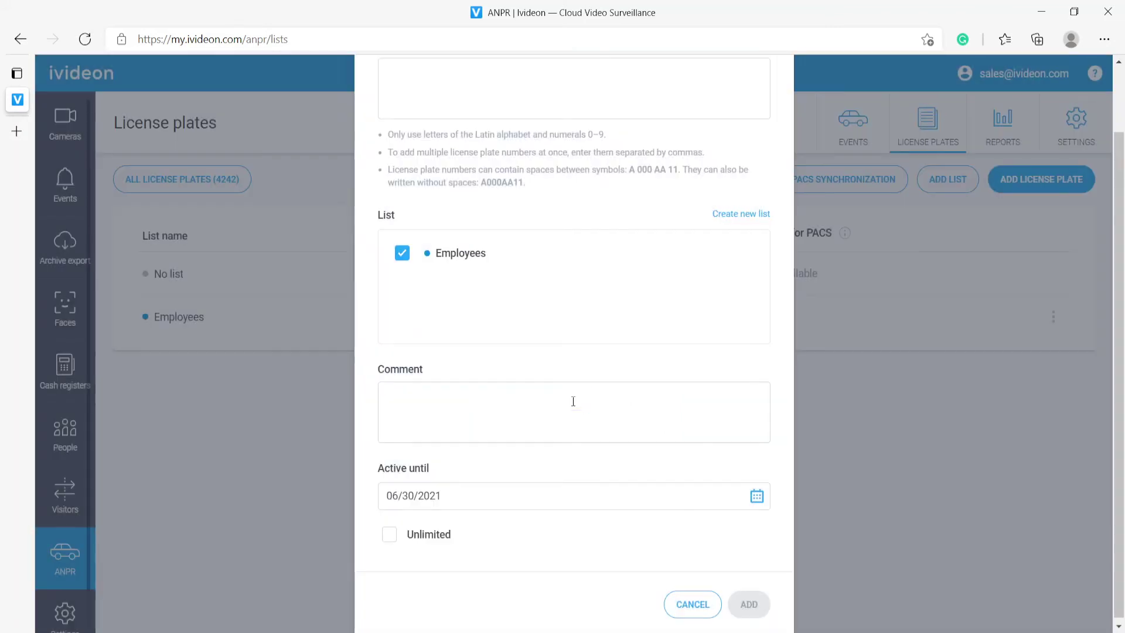
pyautogui.scroll(2, 574, 362)
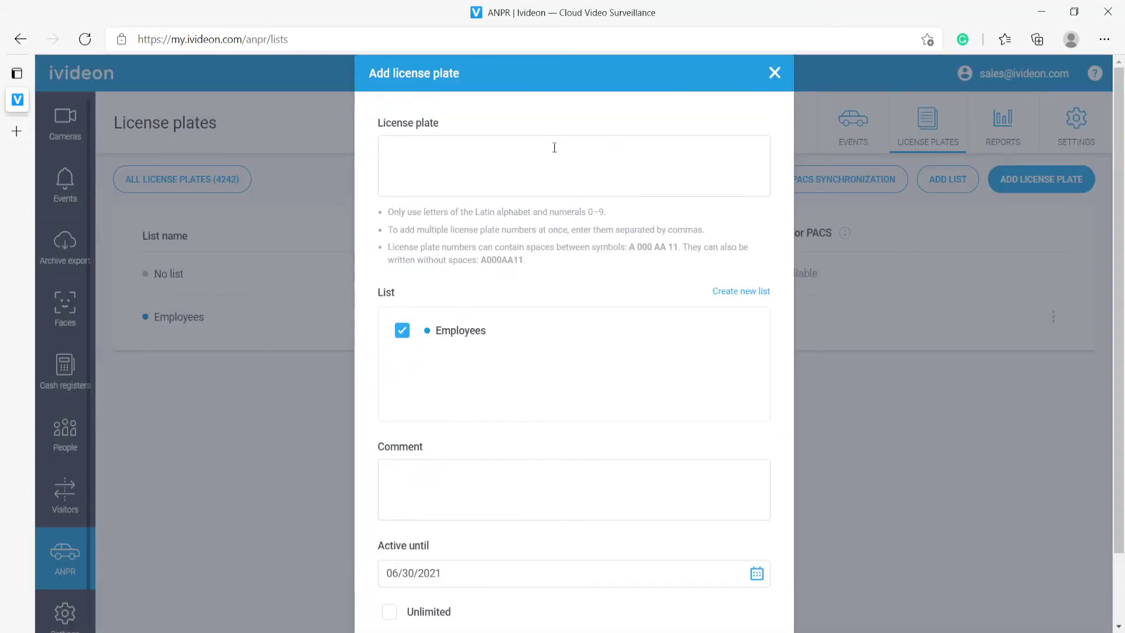
pyautogui.scroll(-2, 554, 148)
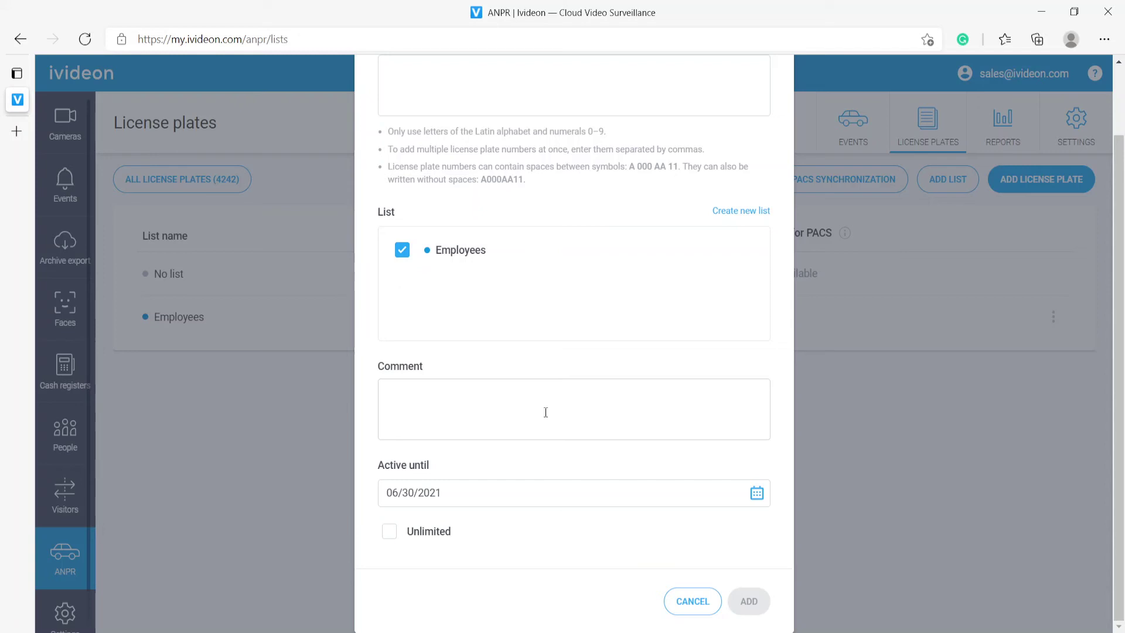
pyautogui.scroll(2, 546, 412)
pyautogui.scroll(-1, 654, 408)
pyautogui.scroll(-1, 655, 407)
pyautogui.scroll(2, 758, 415)
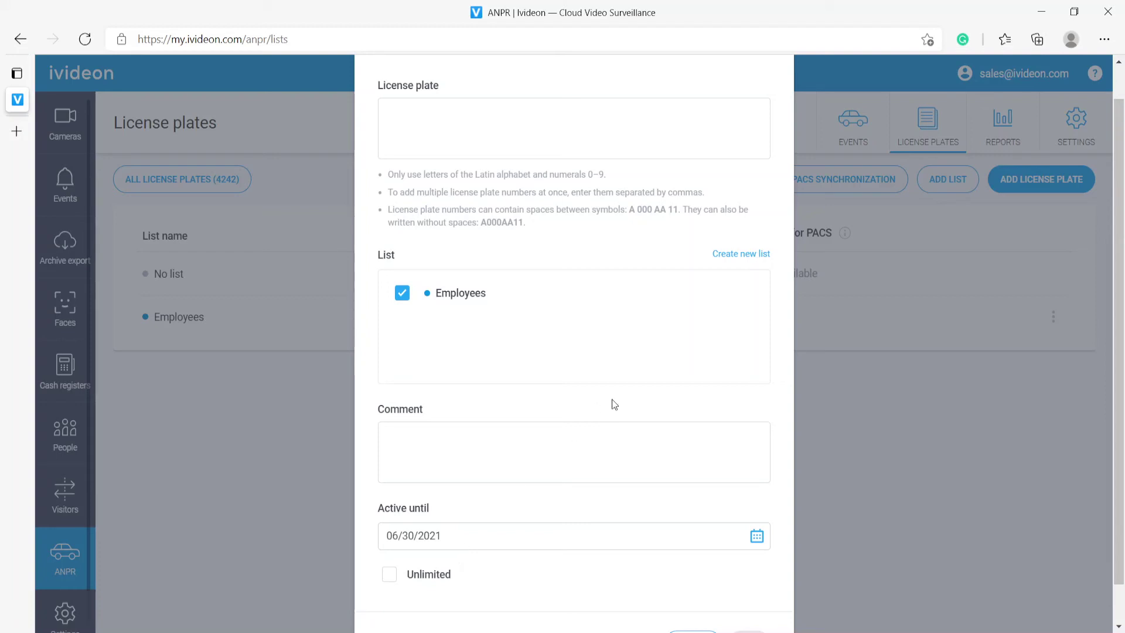
pyautogui.scroll(1, 480, 319)
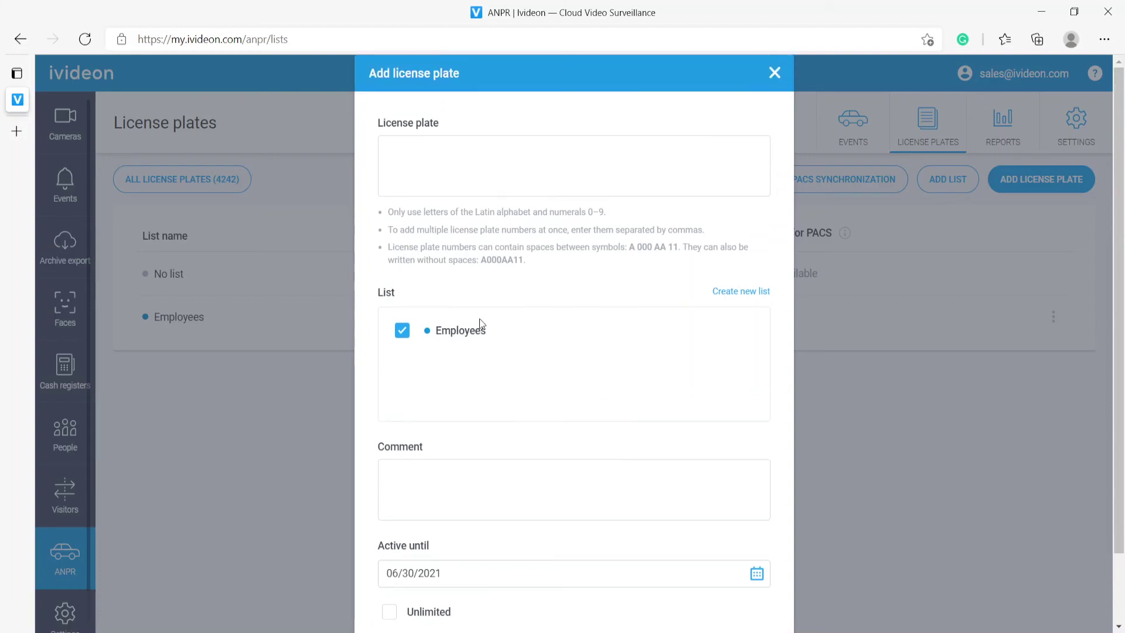
pyautogui.click(785, 64)
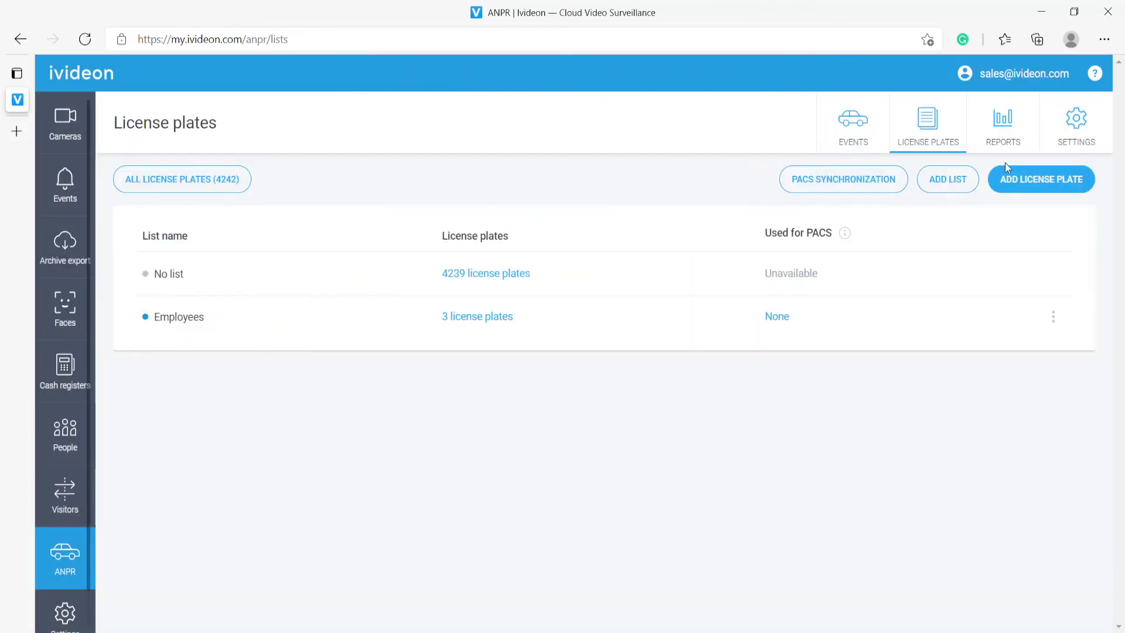
# Show the ANPR Settings with the Ivideon ANPR camera in the Ivideon Bridge group
pyautogui.click(1084, 143)
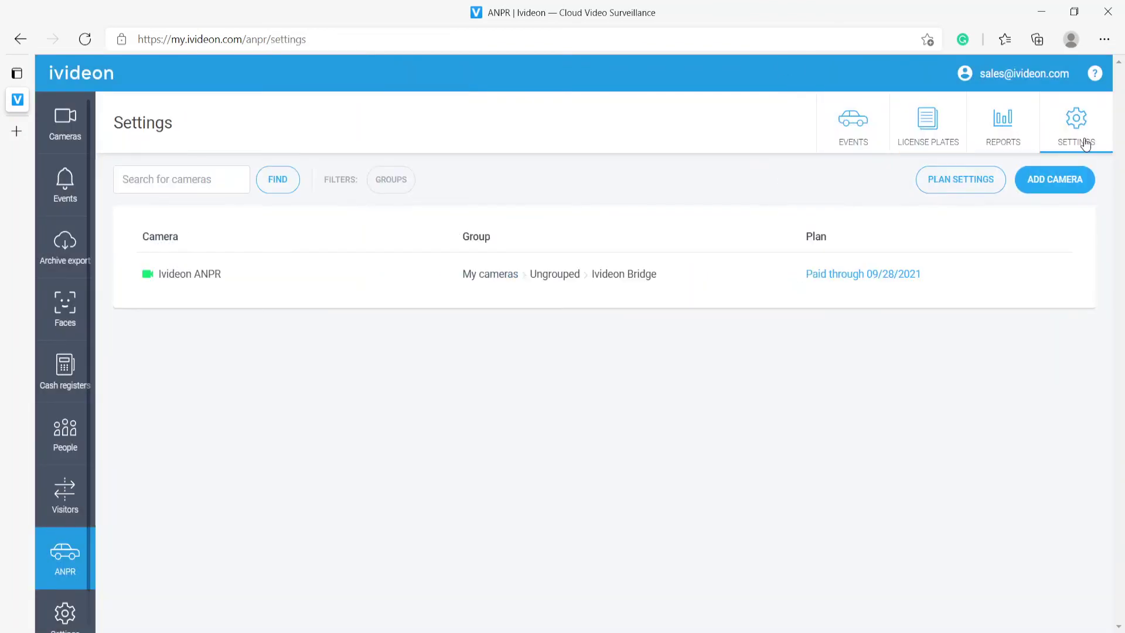
# Bring up the ANPR Reports page offering Number of vehicles and Duration of stay reports
pyautogui.click(995, 127)
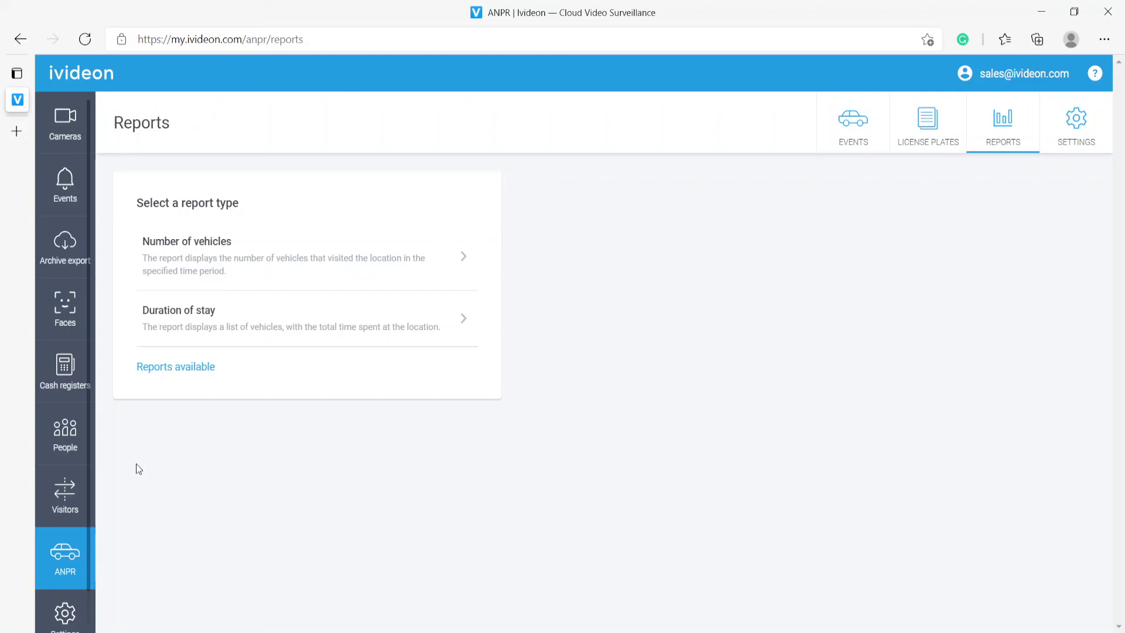
pyautogui.click(65, 313)
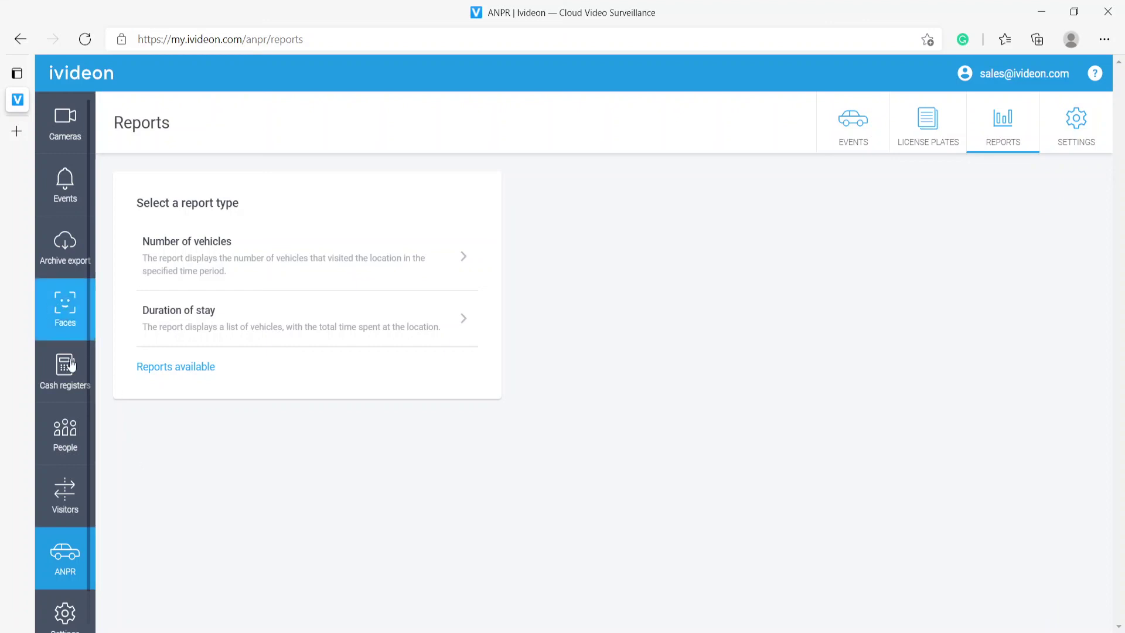